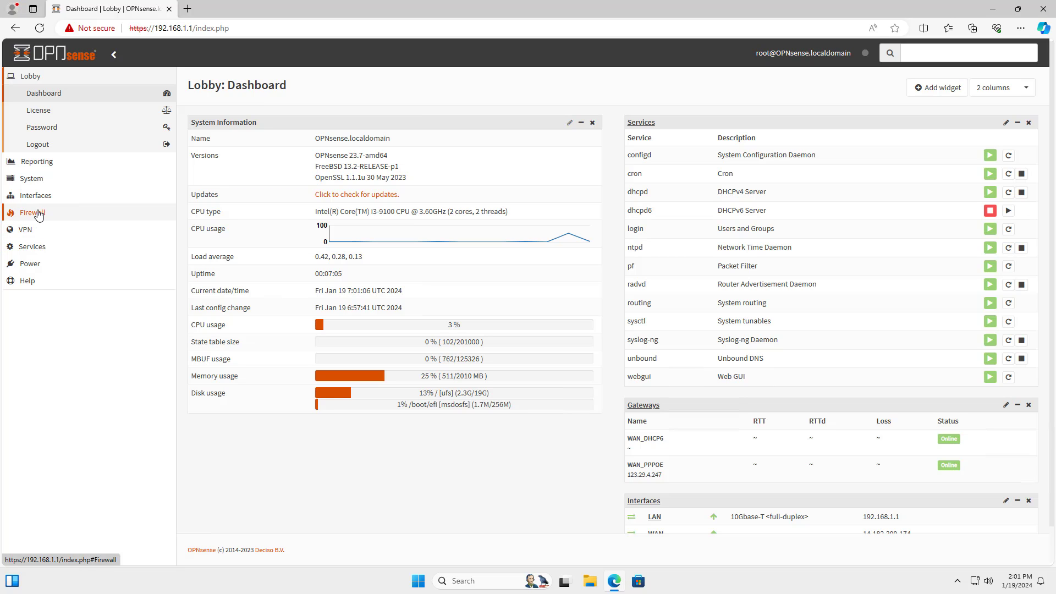
- Go to Firewall > NAT > Port Forward, showing only the Anti-Lockout Rule
click(38, 216)
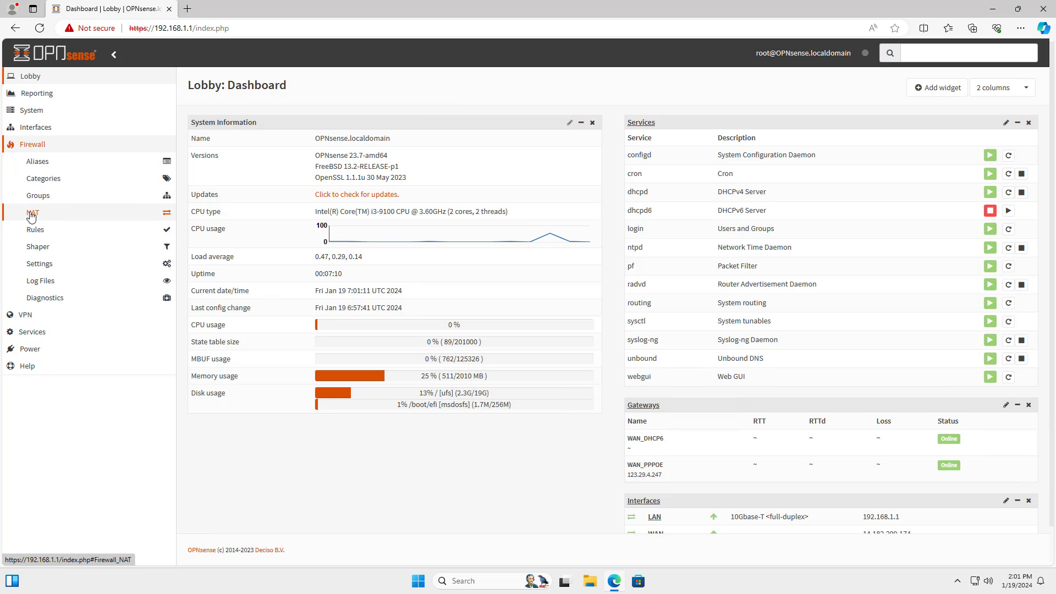
click(32, 216)
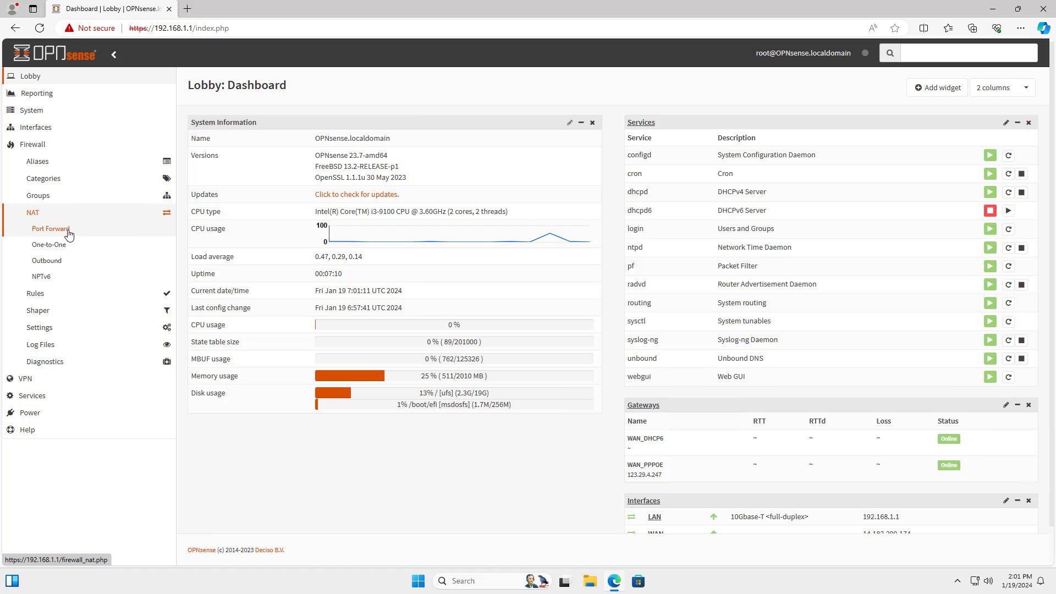
click(67, 232)
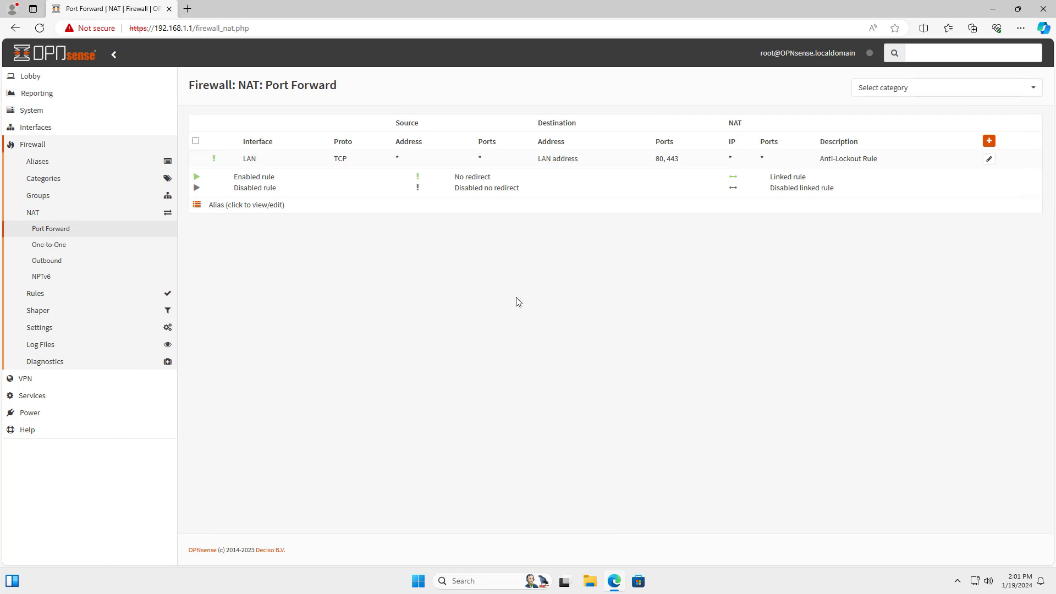
- Add a new port forward rule with destination set to WAN address
click(990, 141)
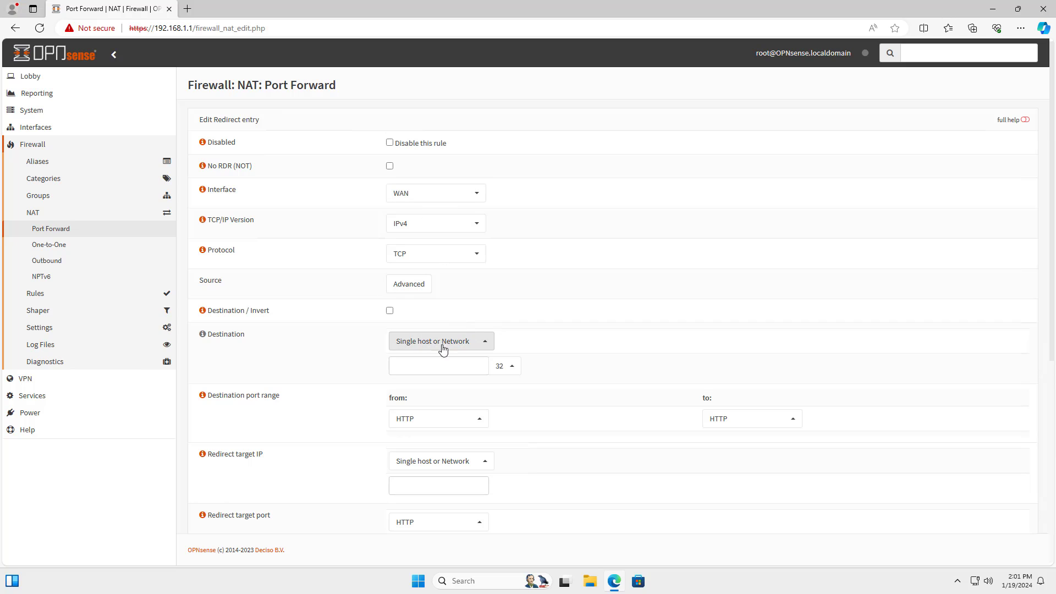
click(467, 353)
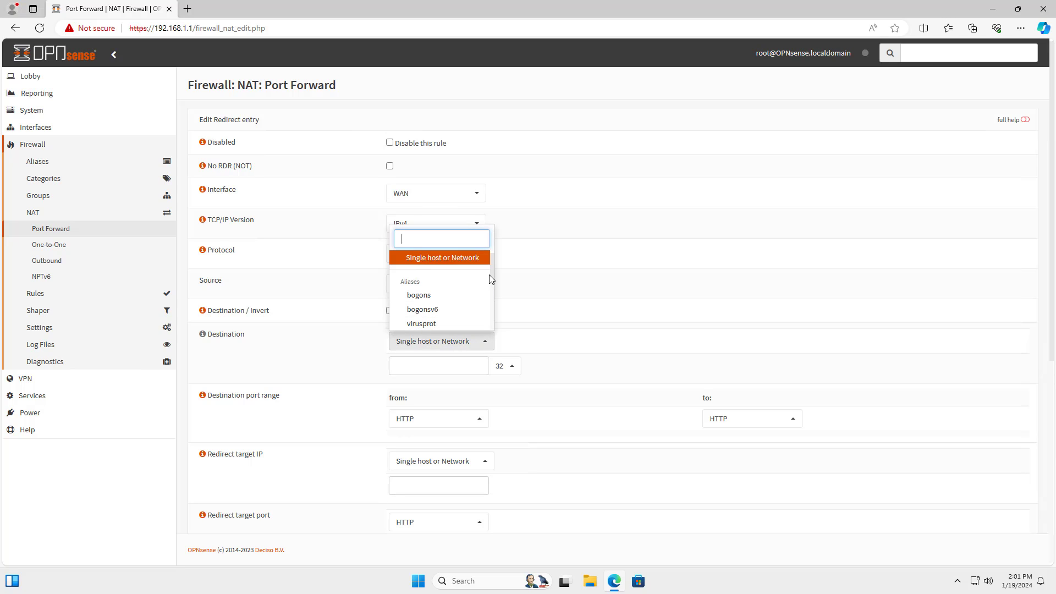
drag(492, 265, 484, 326)
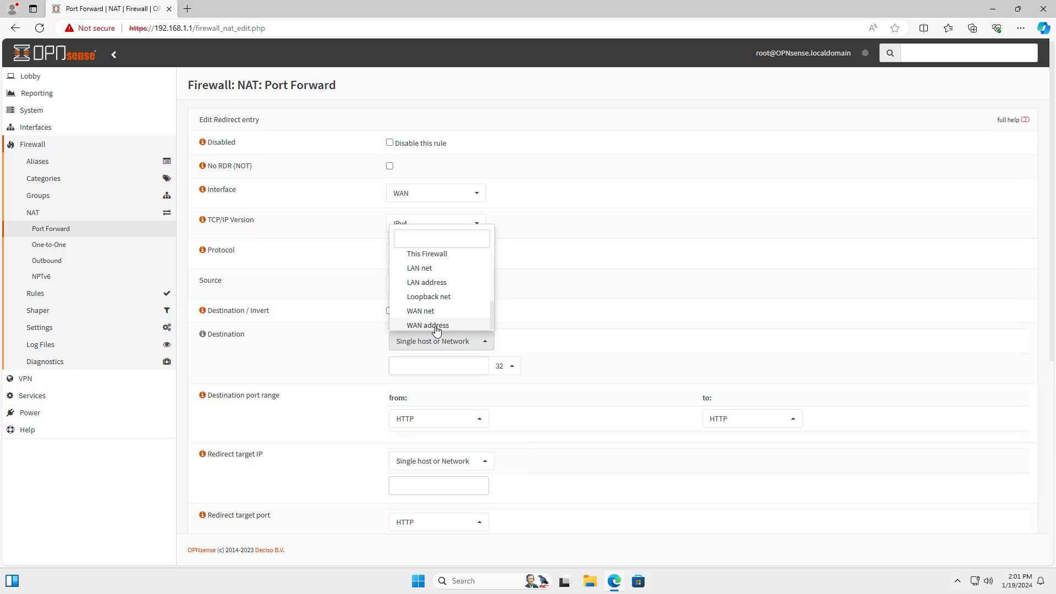
click(452, 325)
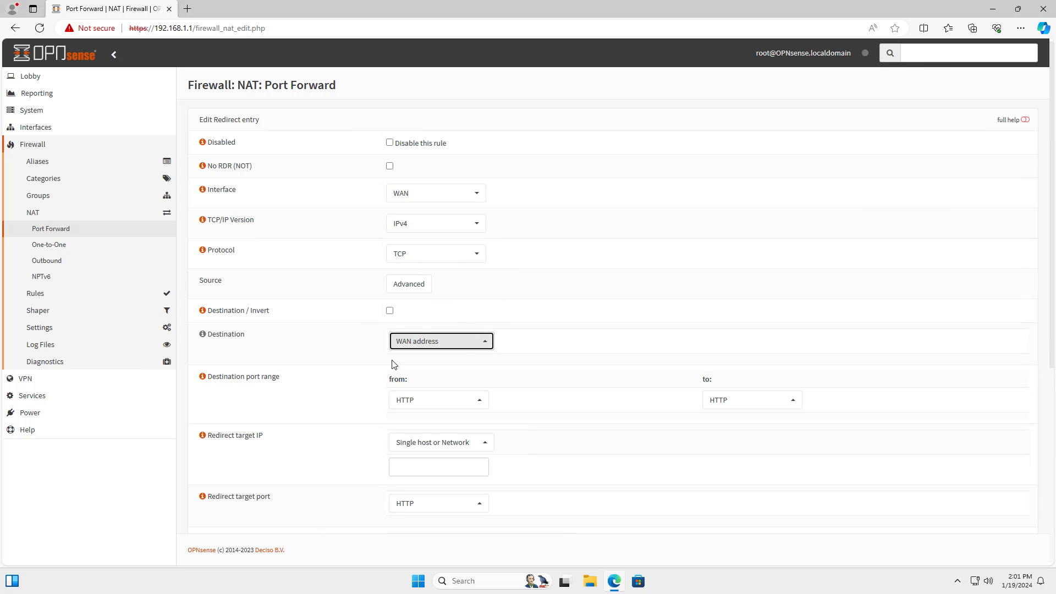
scroll(561, 352, down, 2)
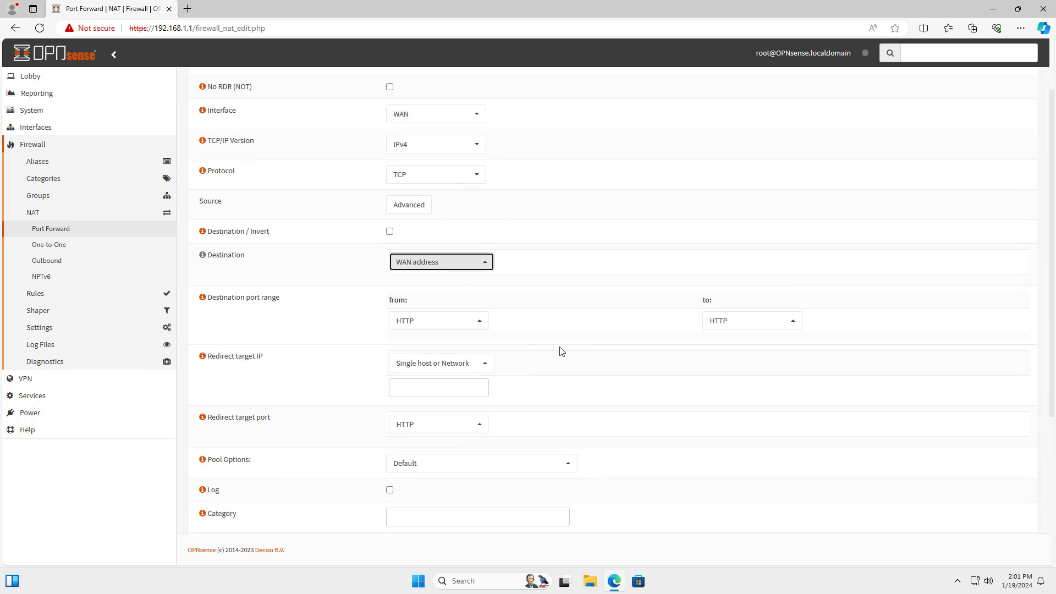
- Set the destination port range to a custom 3389 to 3389
click(480, 322)
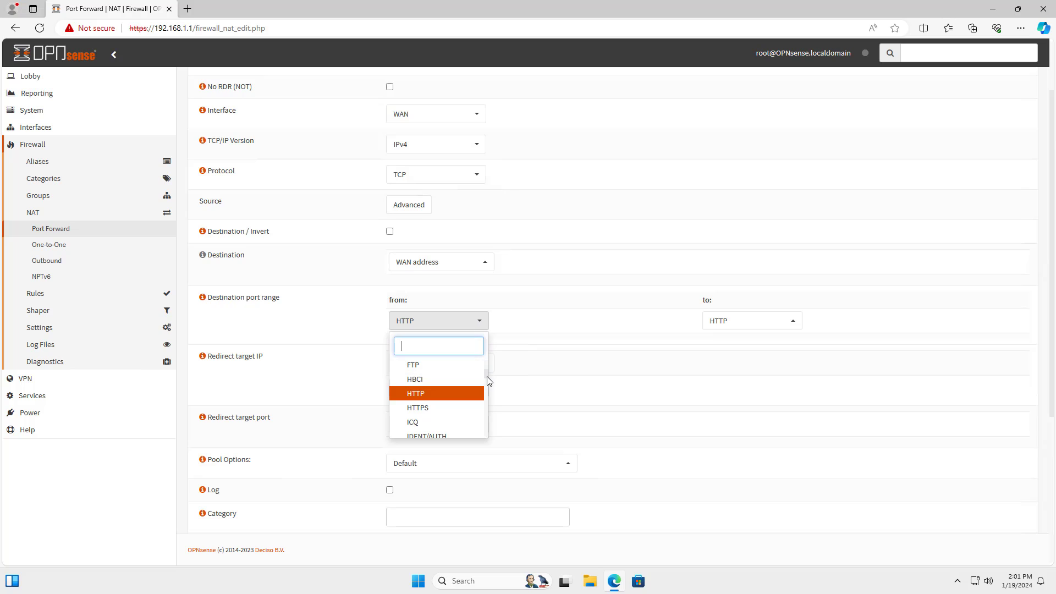
scroll(479, 378, up, 5)
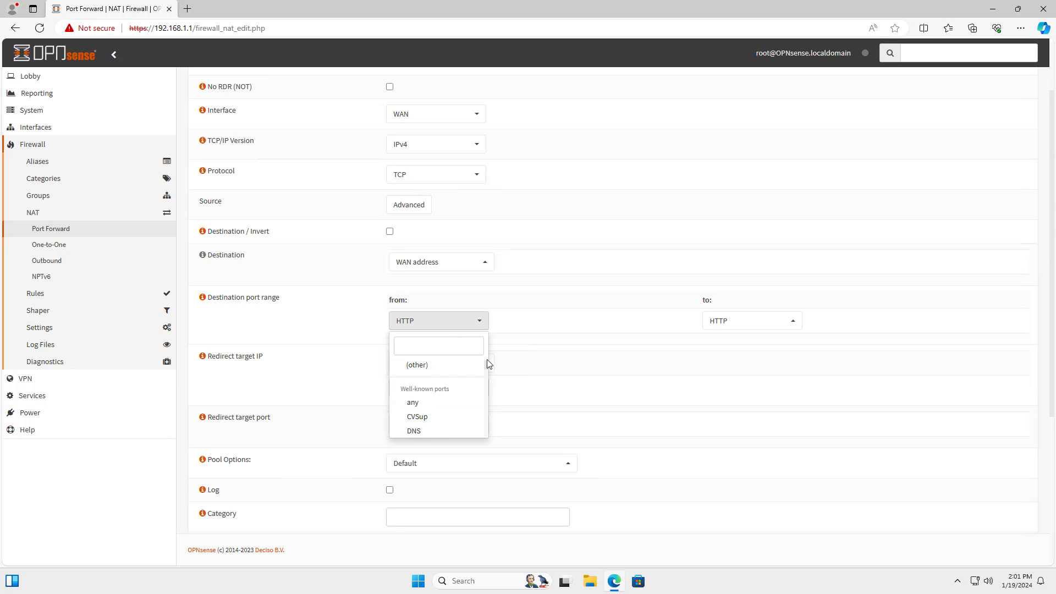
click(432, 366)
click(393, 346)
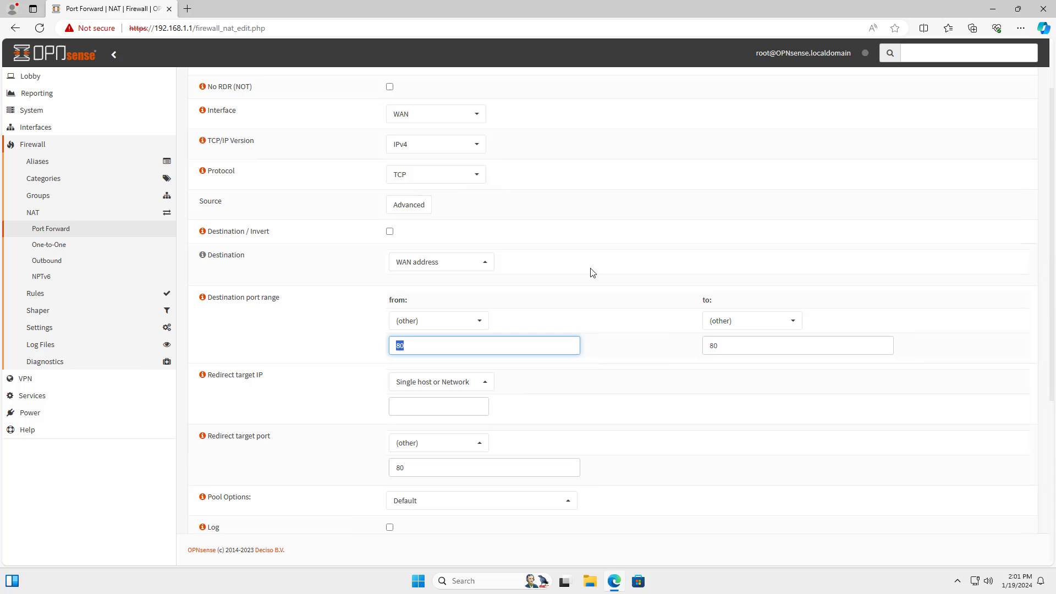
text(3389)
click(639, 372)
drag(732, 348, 676, 350)
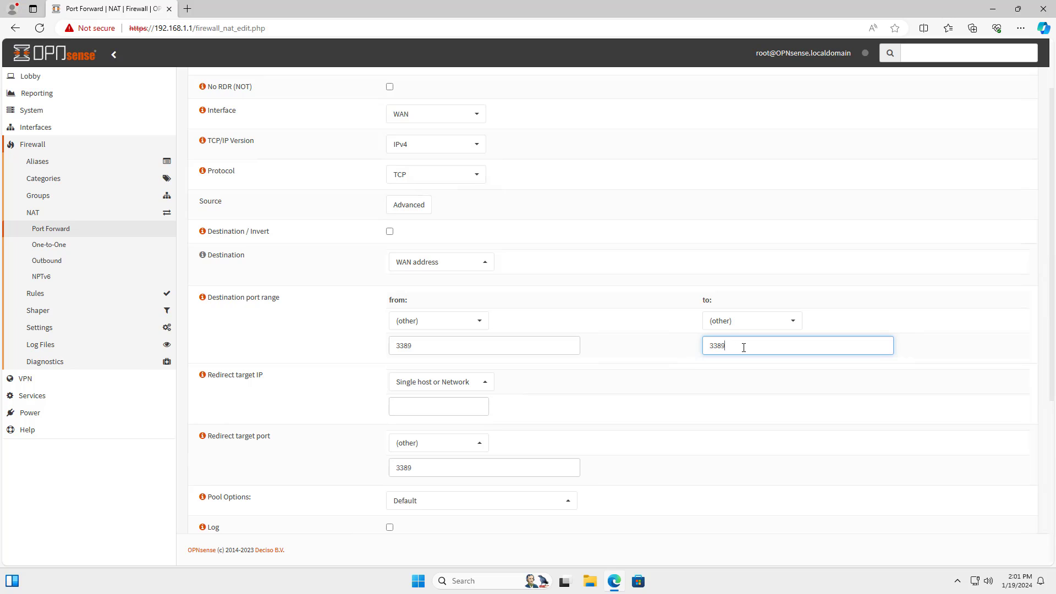
drag(744, 347, 664, 350)
drag(434, 348, 371, 349)
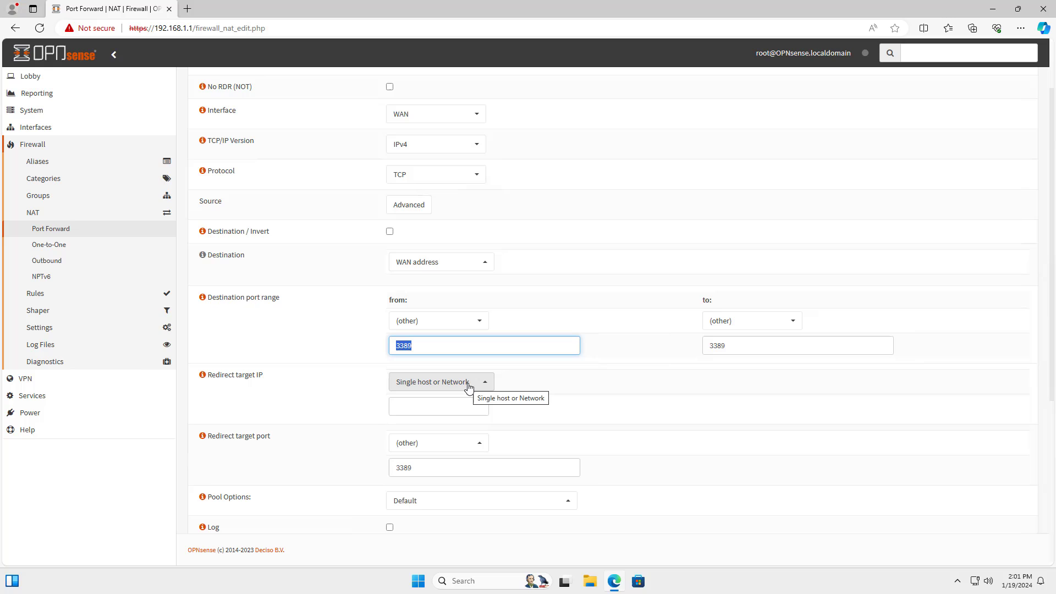
- Check the PC's IPv4 address 192.168.1.10 with ipconfig, then close Command Prompt
key(super+r)
text(cmd)
key(Return)
text(ipconfig)
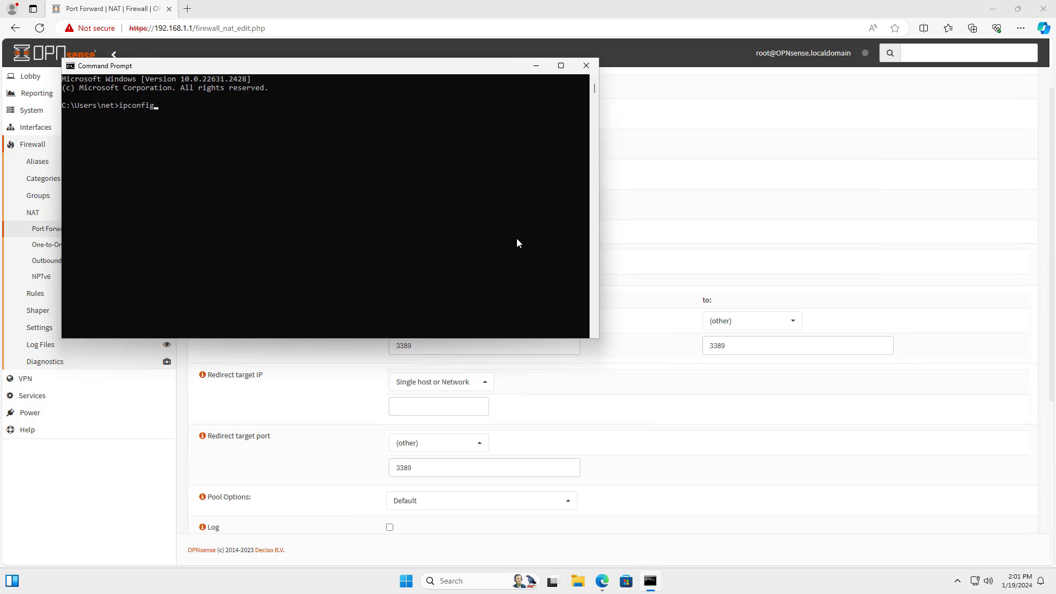
key(Return)
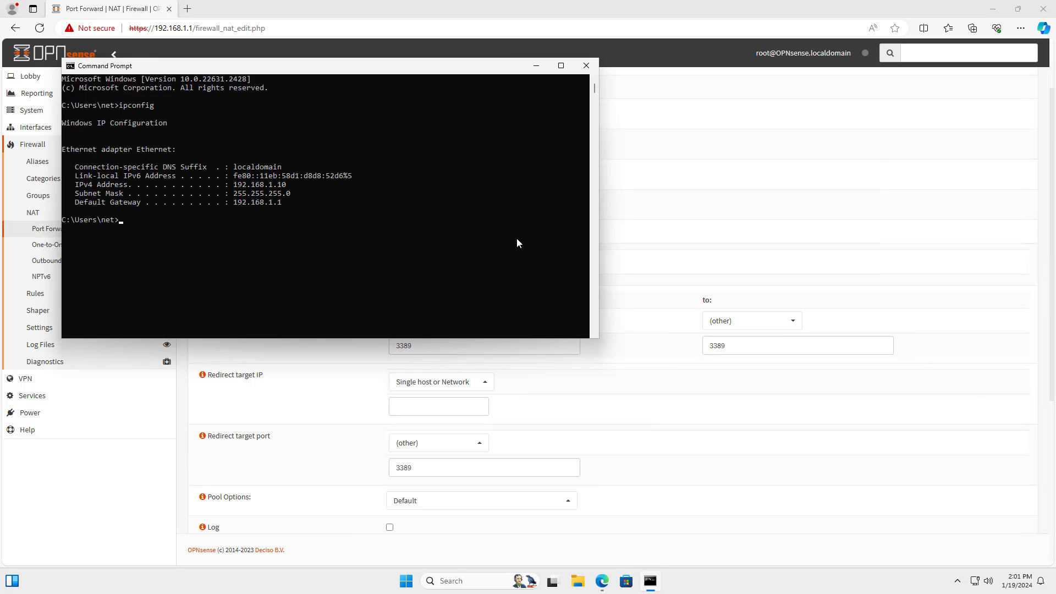
drag(234, 185, 286, 187)
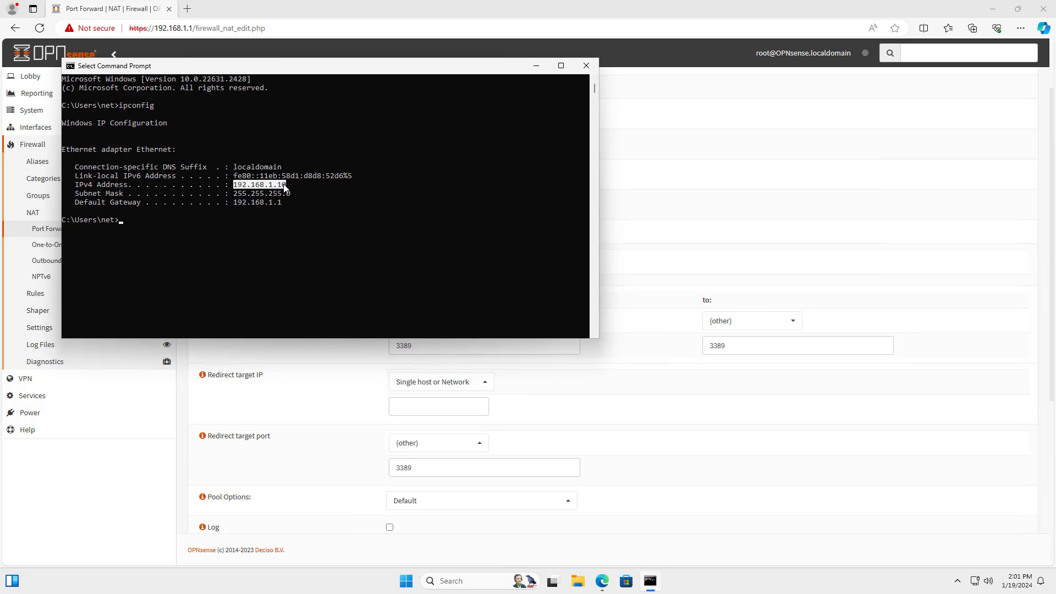
click(586, 65)
- Set the redirect target to 192.168.1.10 on port 3389
click(444, 407)
text(192.168.1.10)
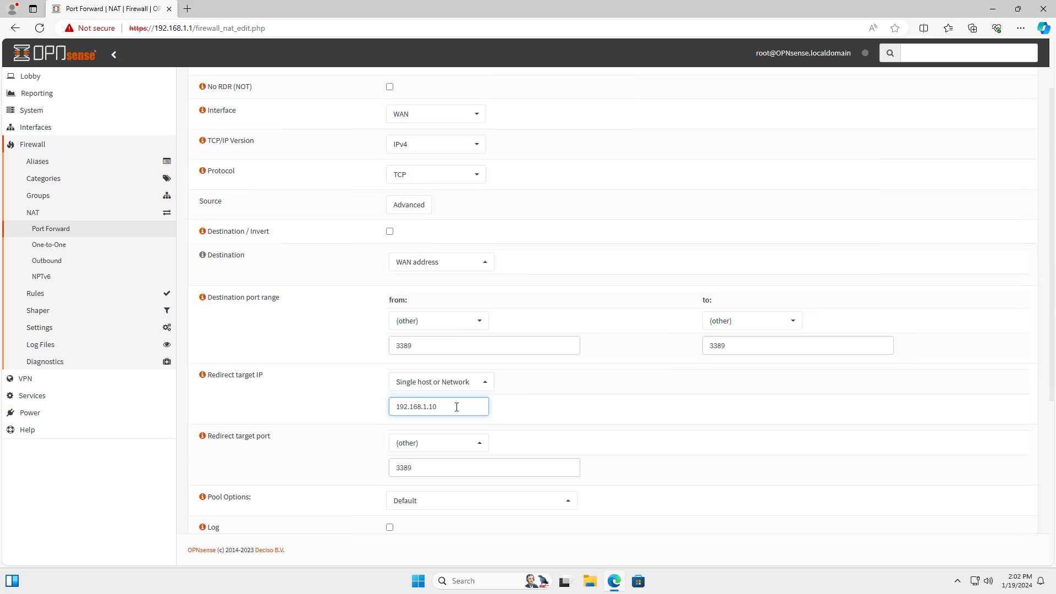
drag(457, 407, 344, 407)
drag(416, 467, 365, 472)
drag(435, 346, 355, 349)
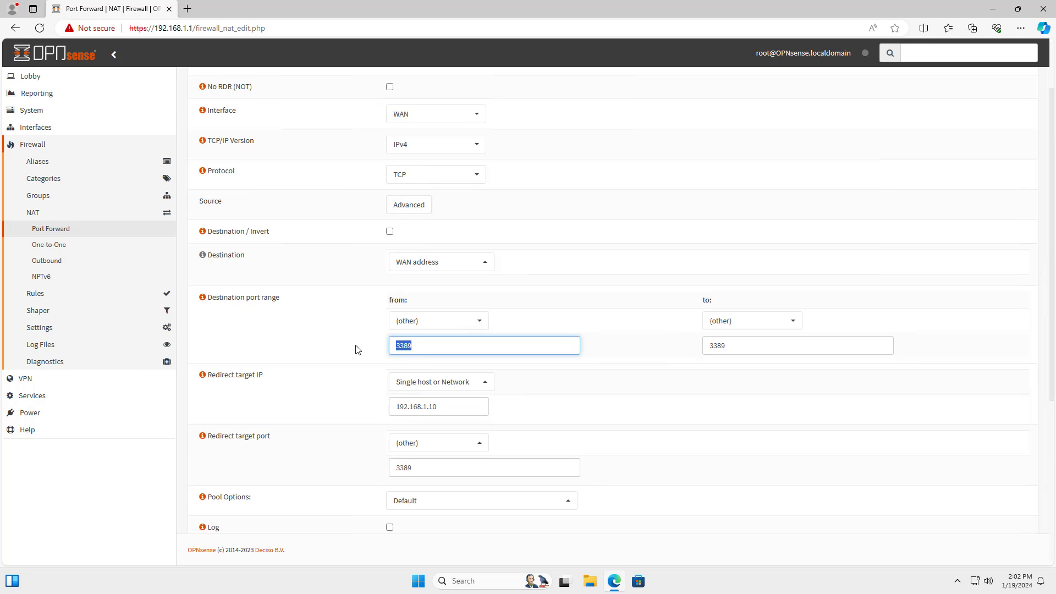
scroll(623, 417, down, 3)
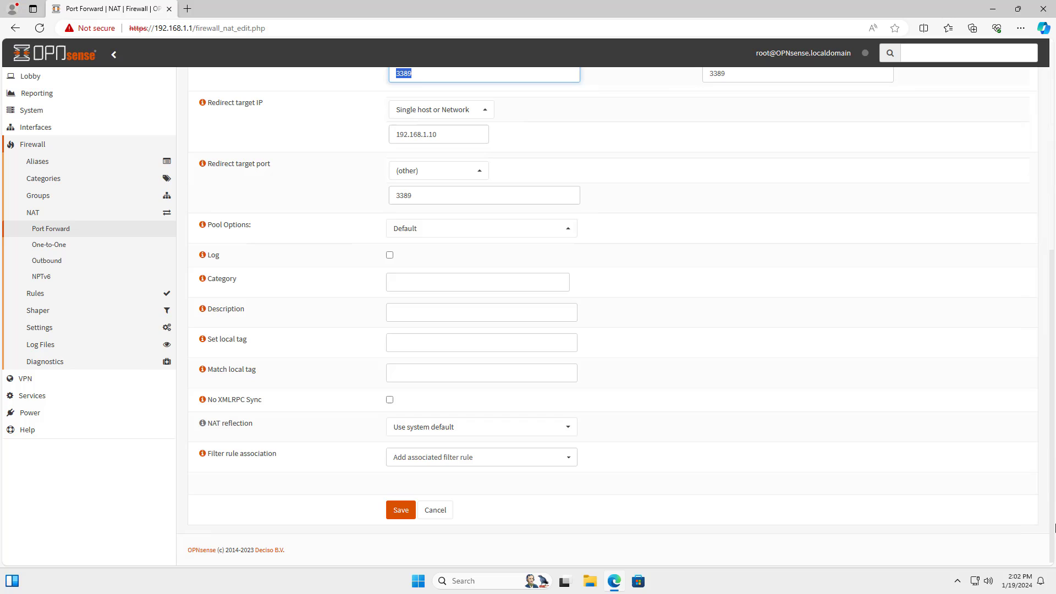
- Describe the rule as 'RDP', add a Pass filter rule, and save
click(518, 317)
text(RDP)
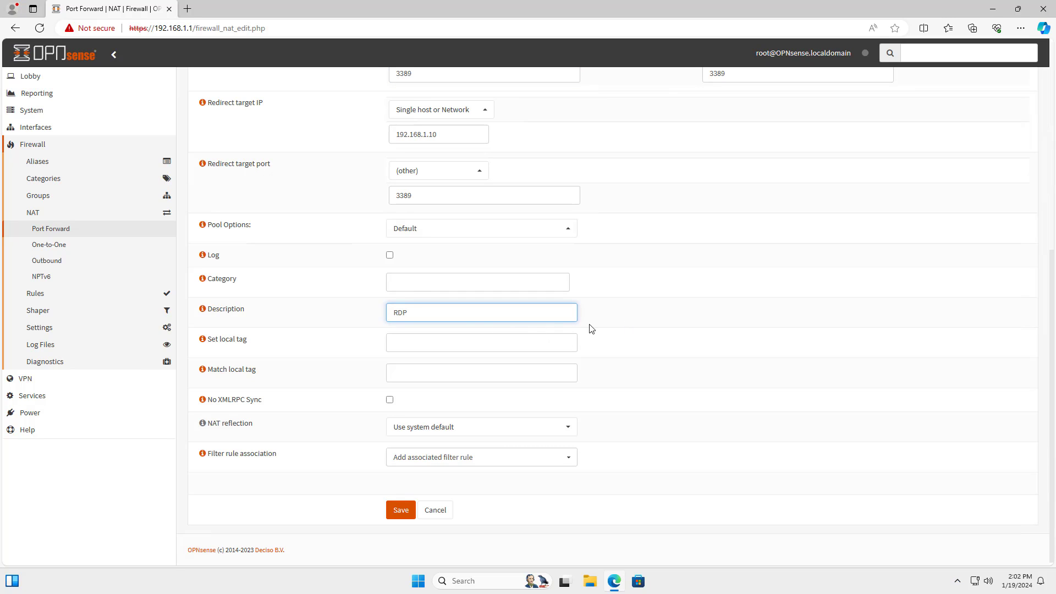
drag(449, 310, 368, 313)
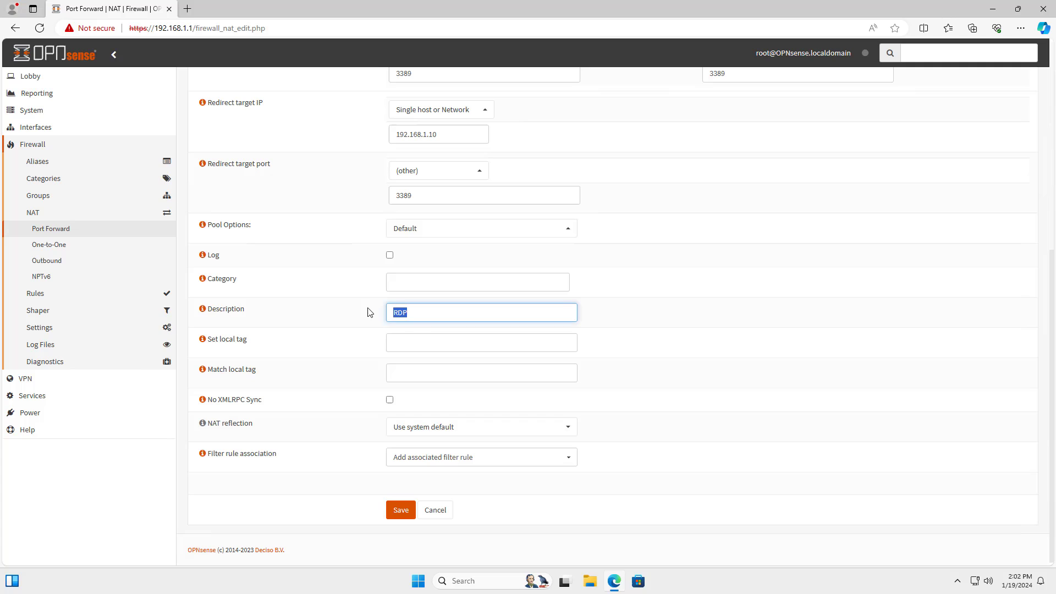
click(454, 457)
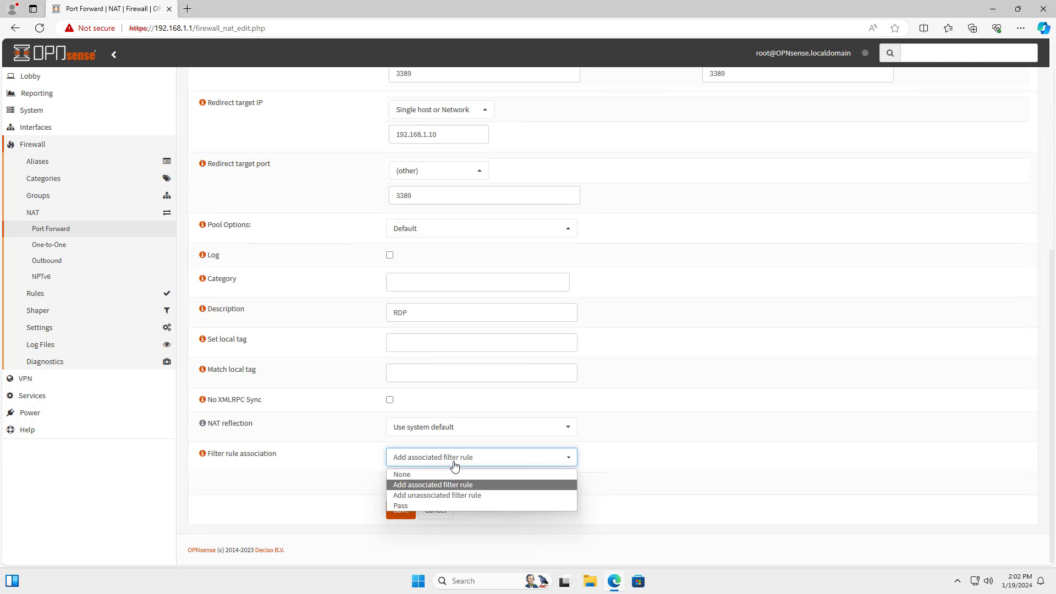
click(408, 507)
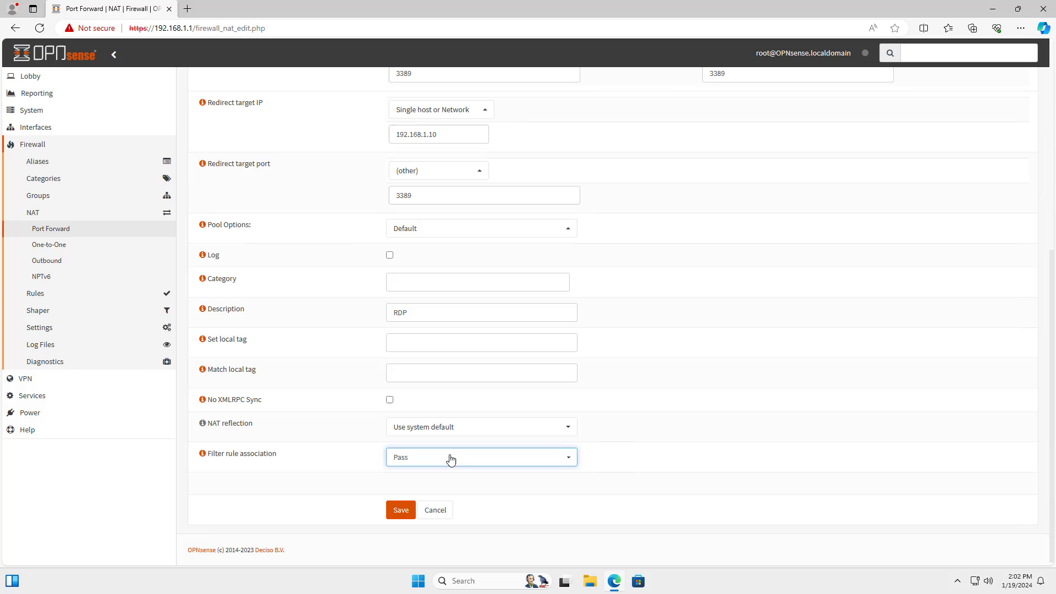
click(402, 510)
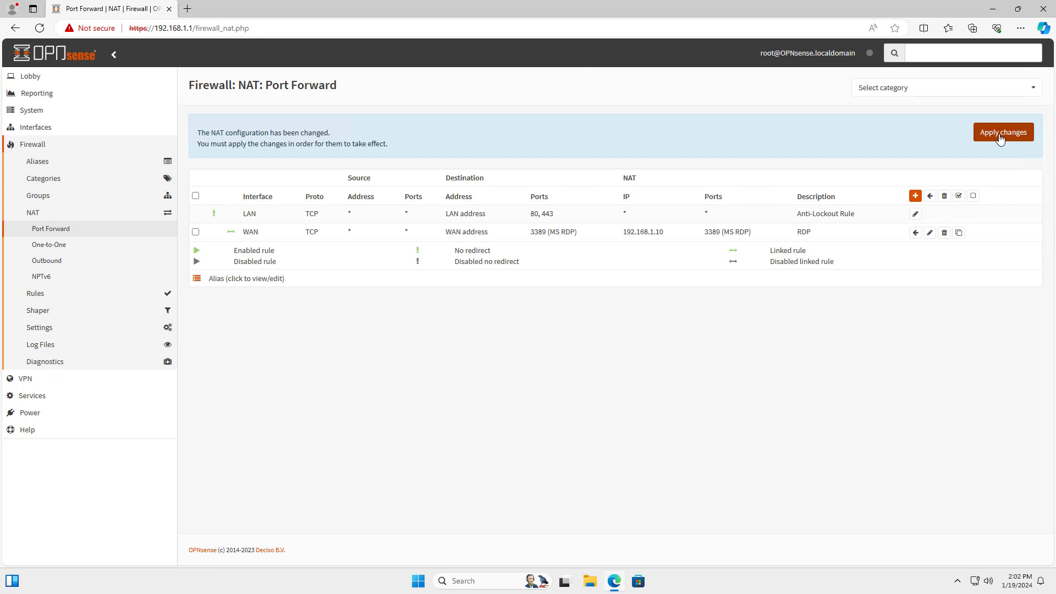
- Apply the NAT changes and check the WAN 3389 RDP rule row to 192.168.1.10
click(1001, 137)
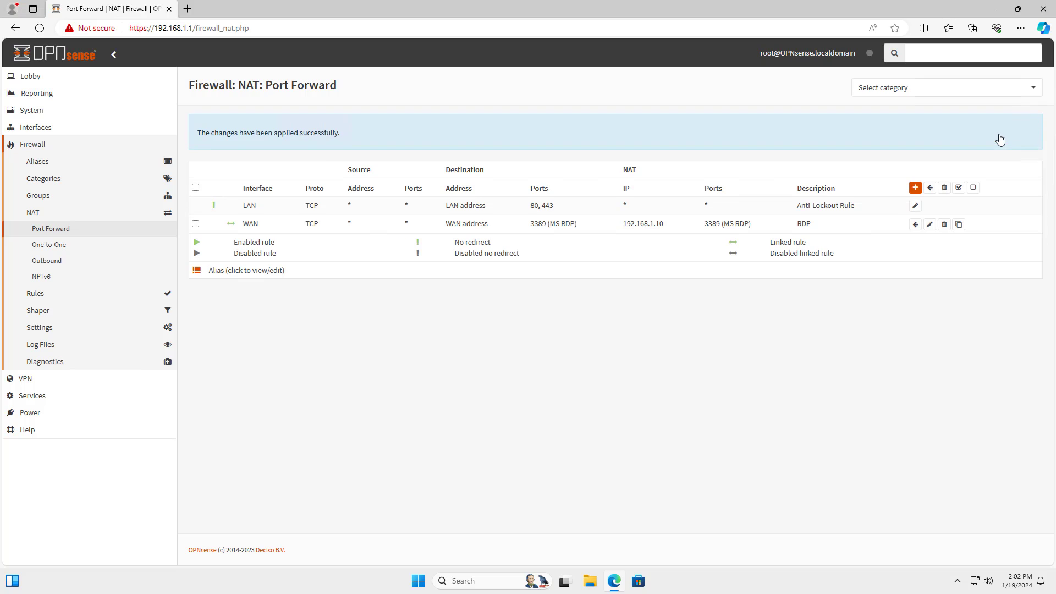
drag(242, 223, 822, 229)
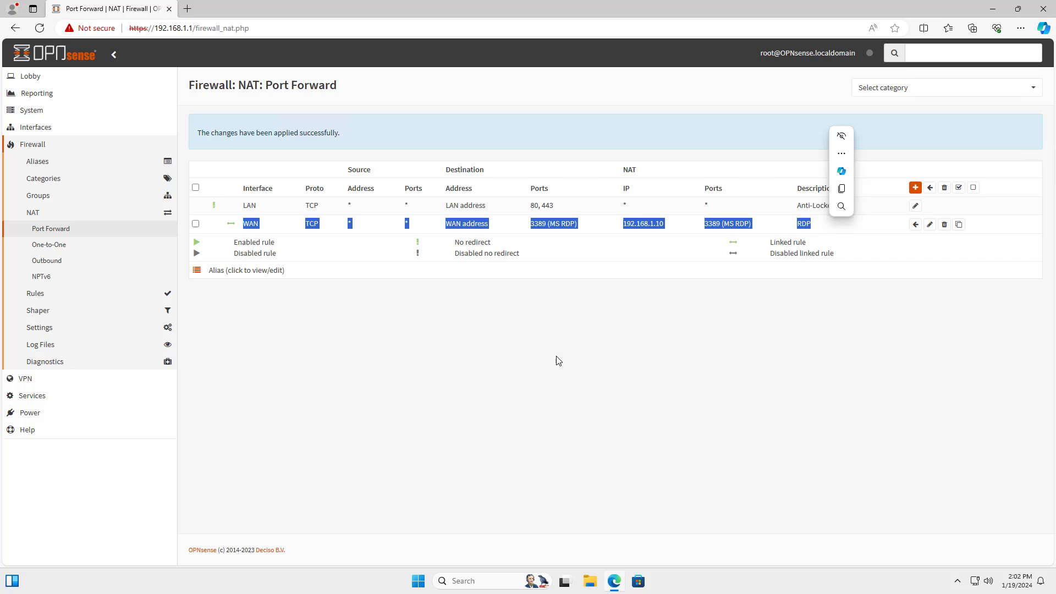
click(540, 362)
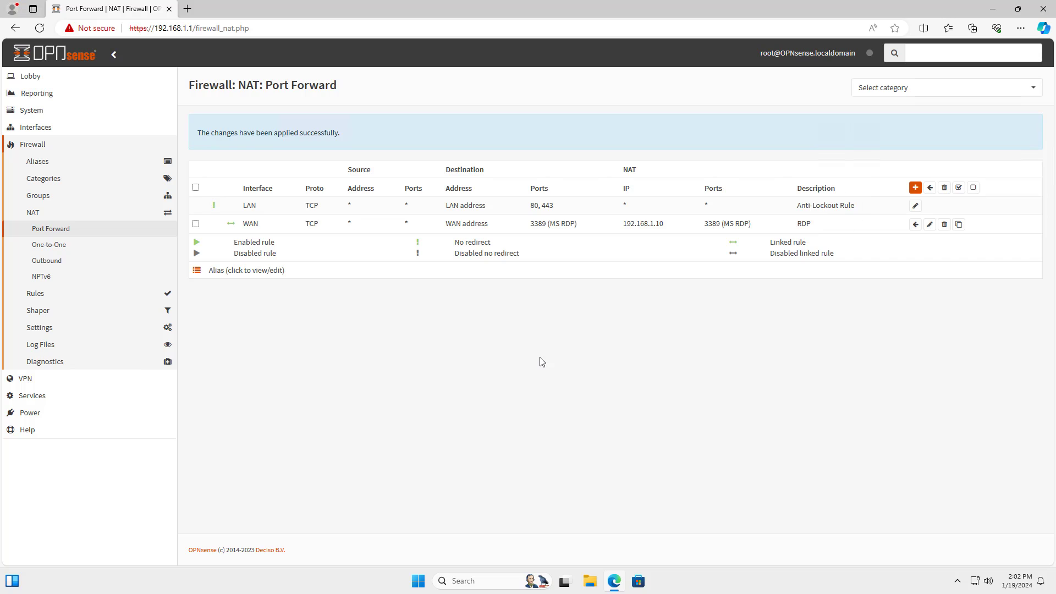
click(187, 9)
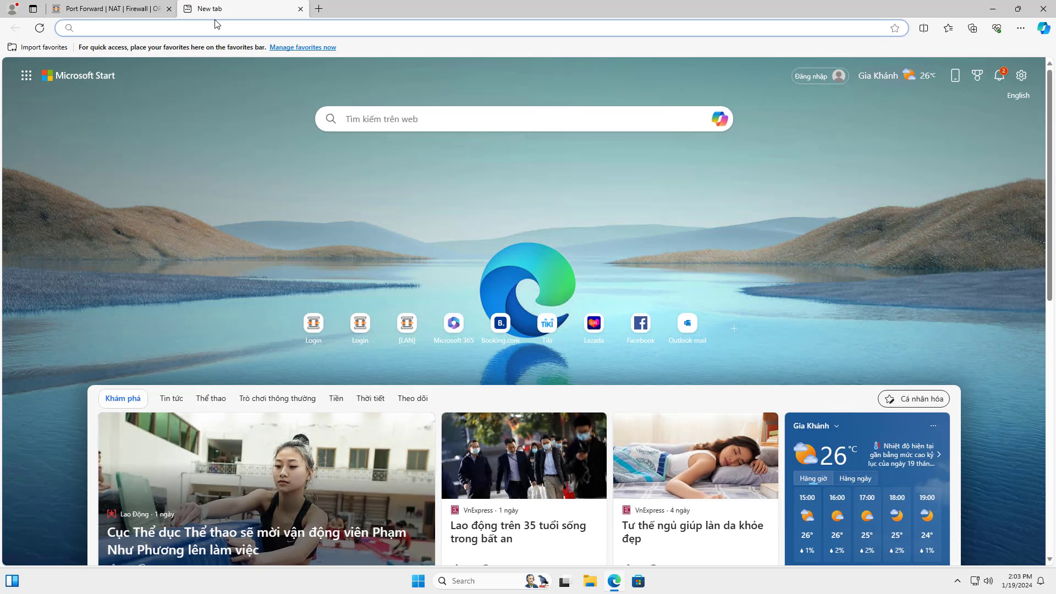
text(pi)
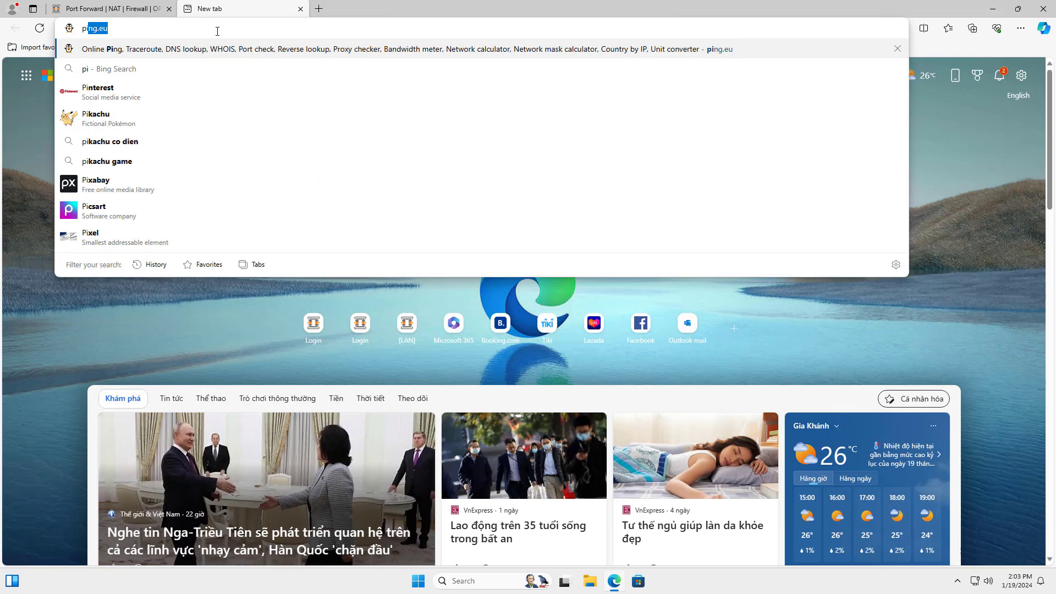
click(209, 51)
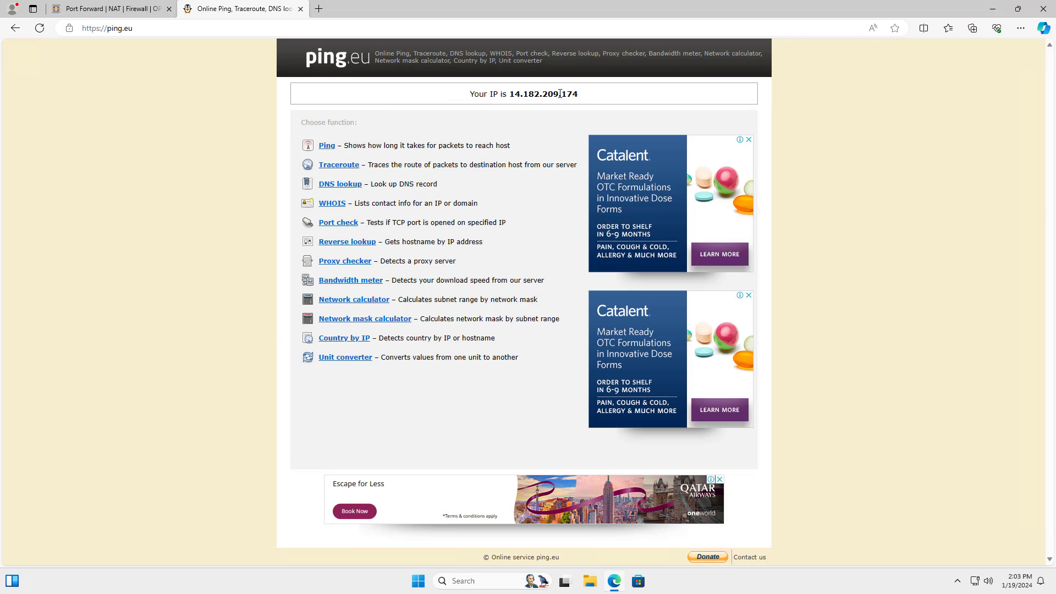
drag(582, 98, 442, 97)
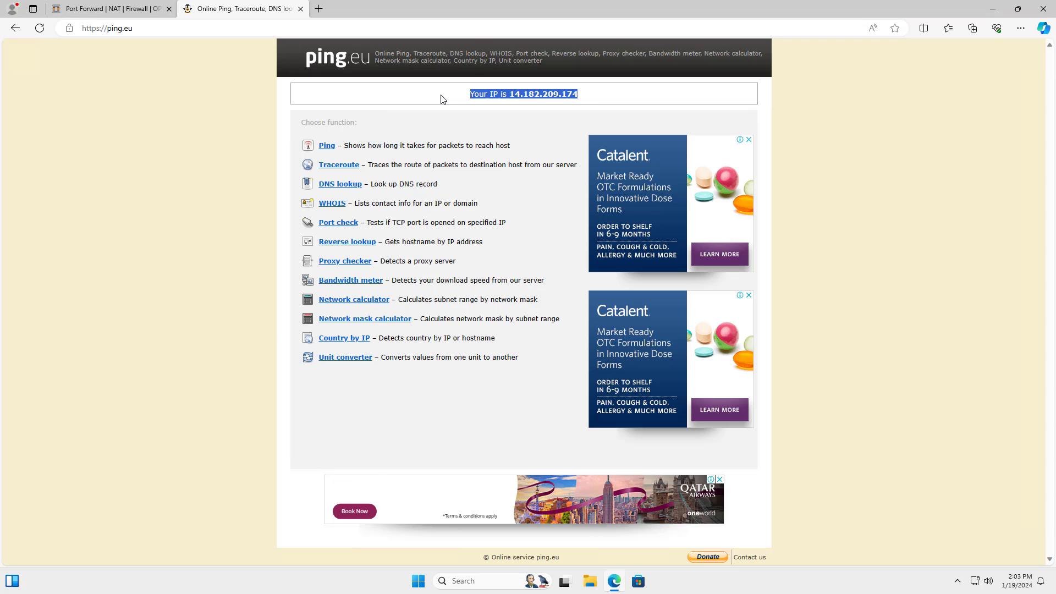
click(339, 227)
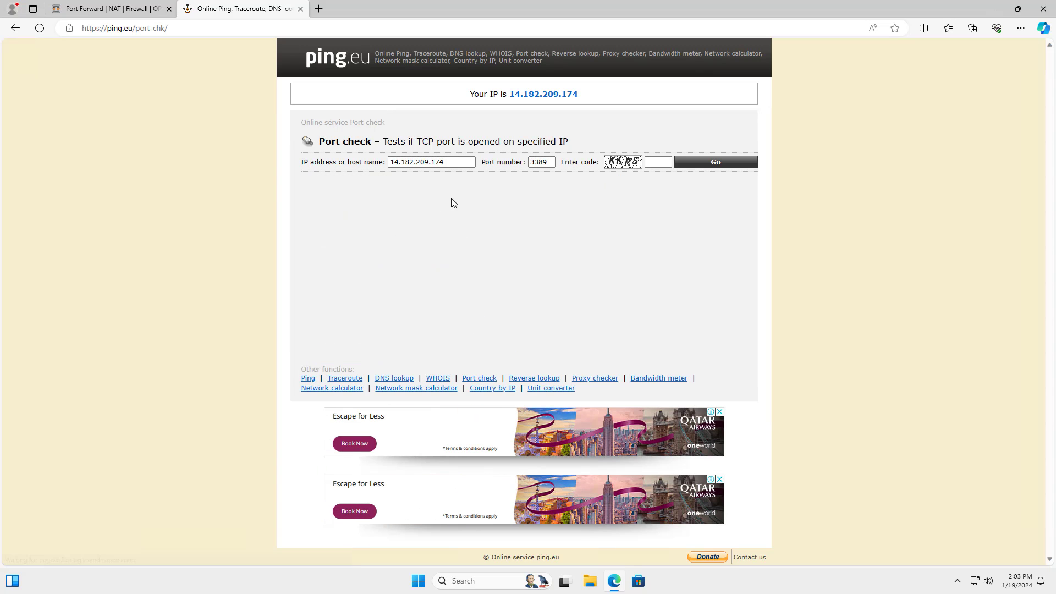
double_click(538, 162)
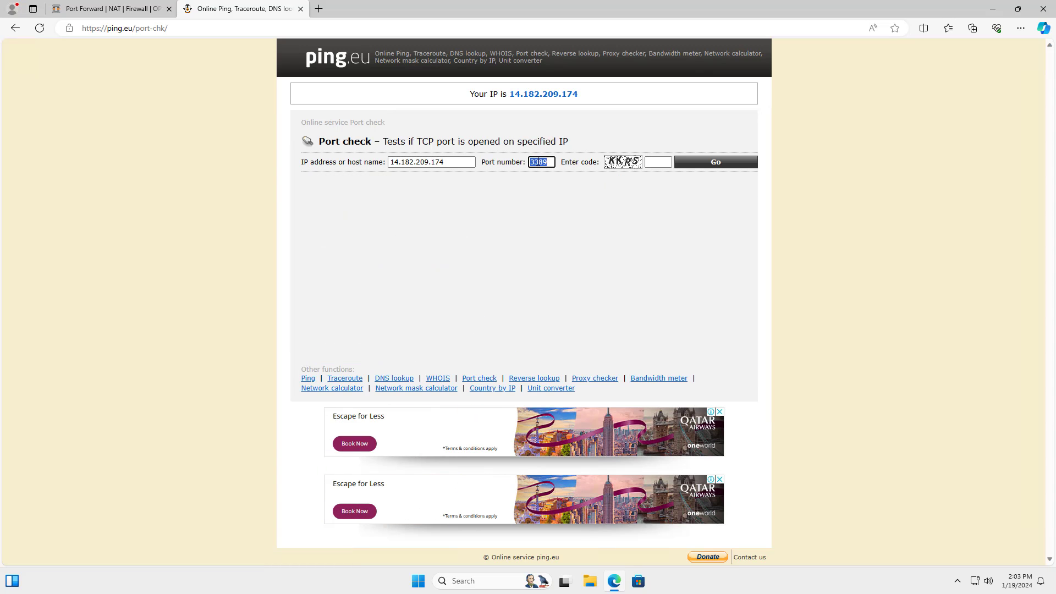
click(658, 161)
text(KKRS)
click(715, 163)
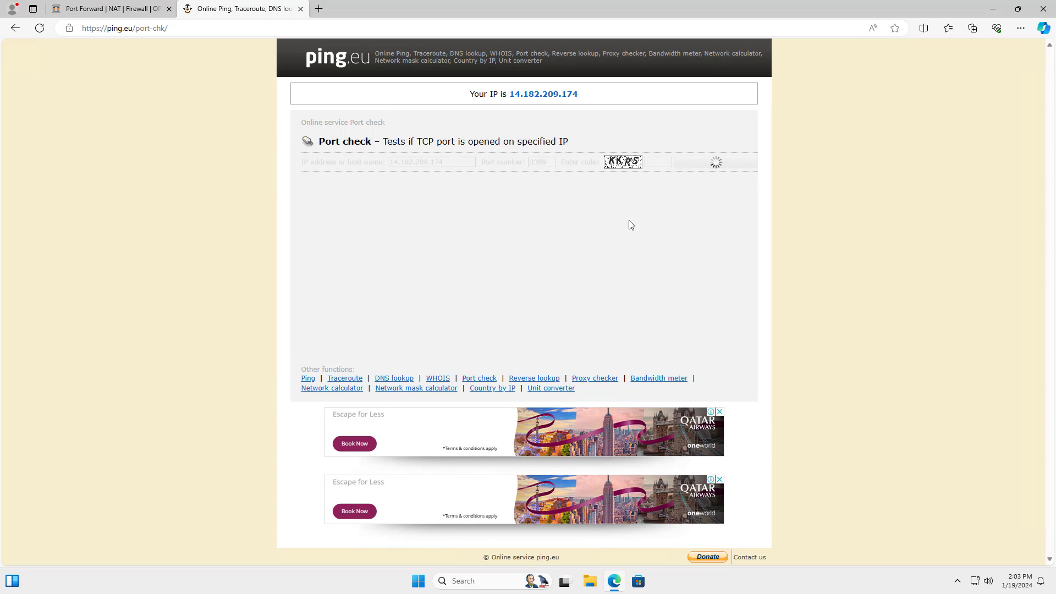